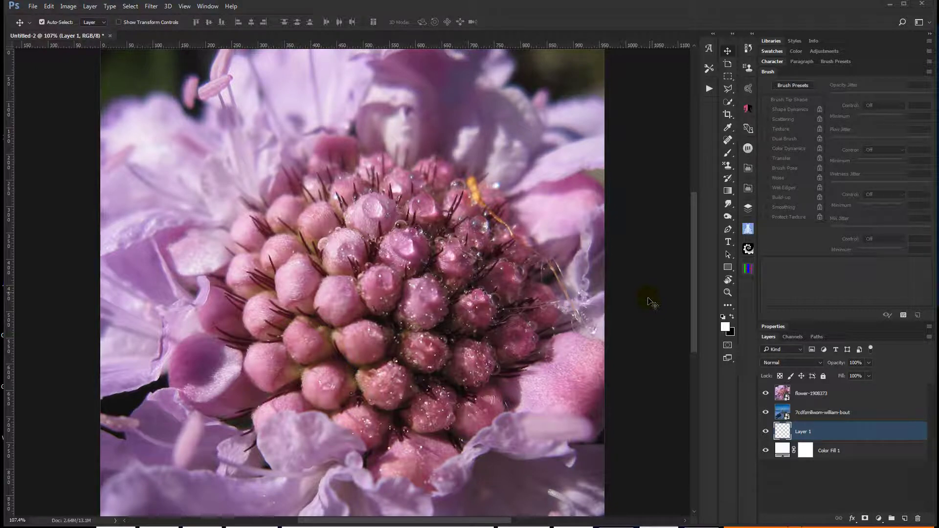
Select the flower-1908373 photo layer in the Layers panel
click(652, 303)
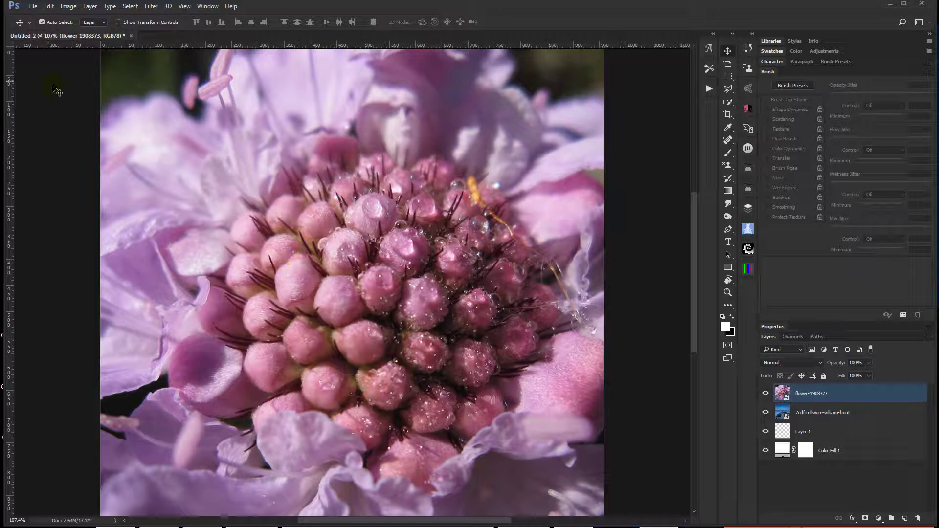
Define a new pattern named 'Flower 1' from the flower layer
click(49, 6)
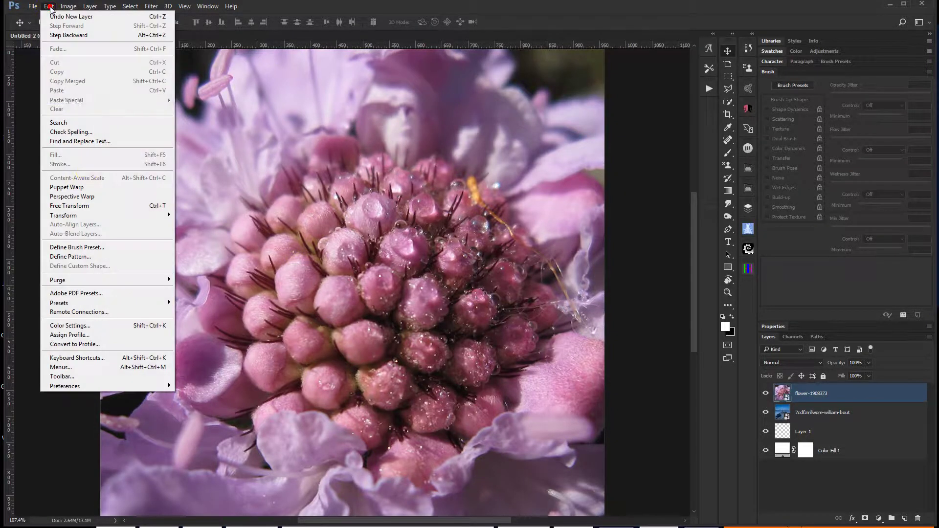
click(90, 257)
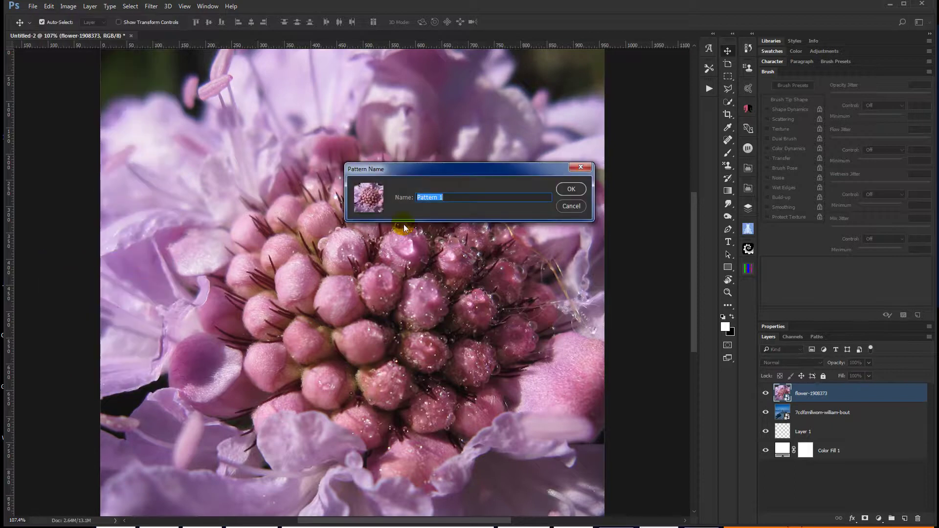
text(Flower 1)
click(577, 190)
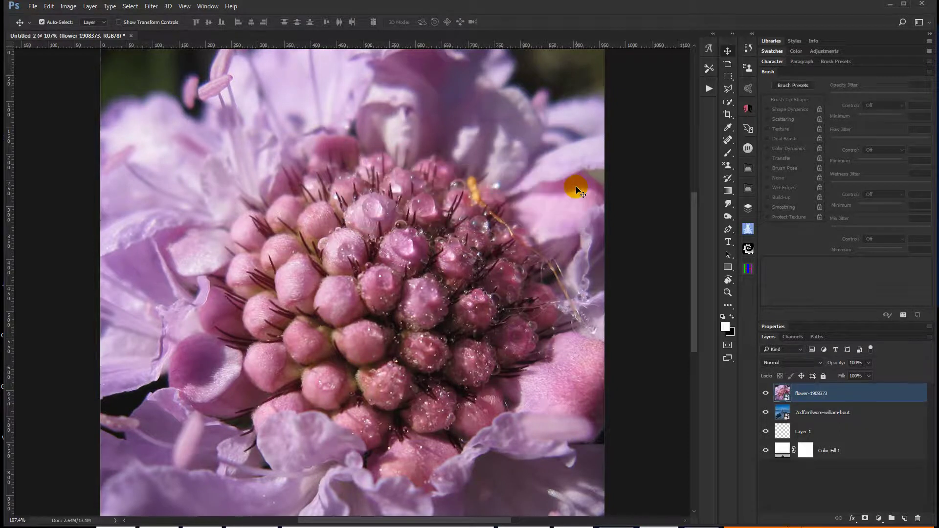
Hide the flower layer and define a 'Lighthouse' pattern from the lighthouse layer
click(766, 395)
click(864, 414)
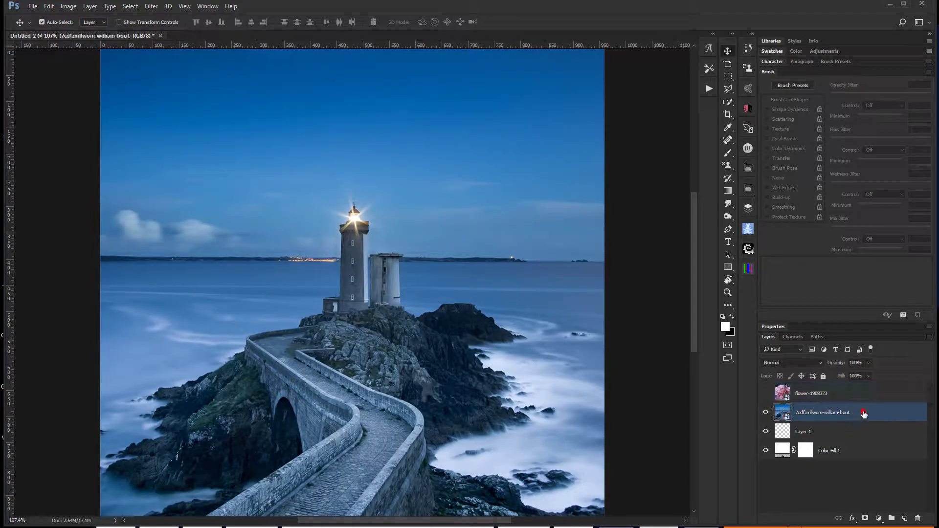
click(49, 7)
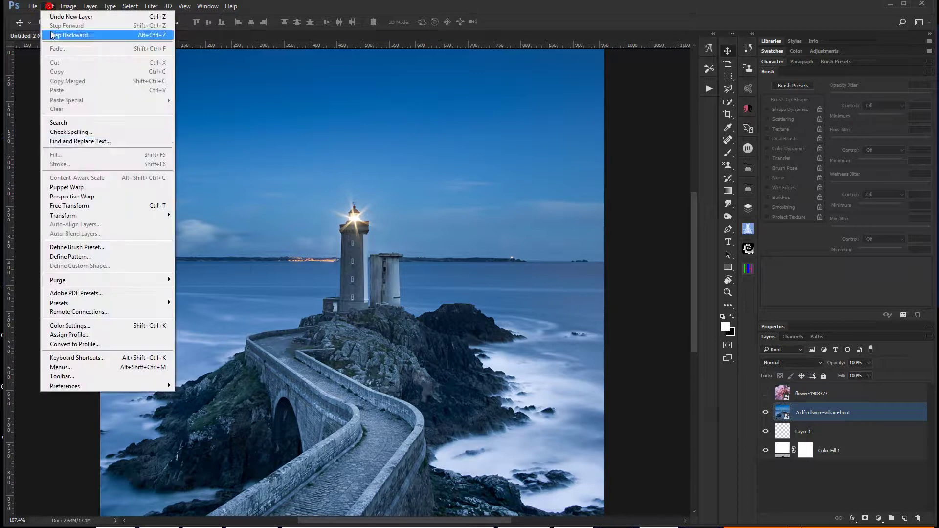
click(97, 254)
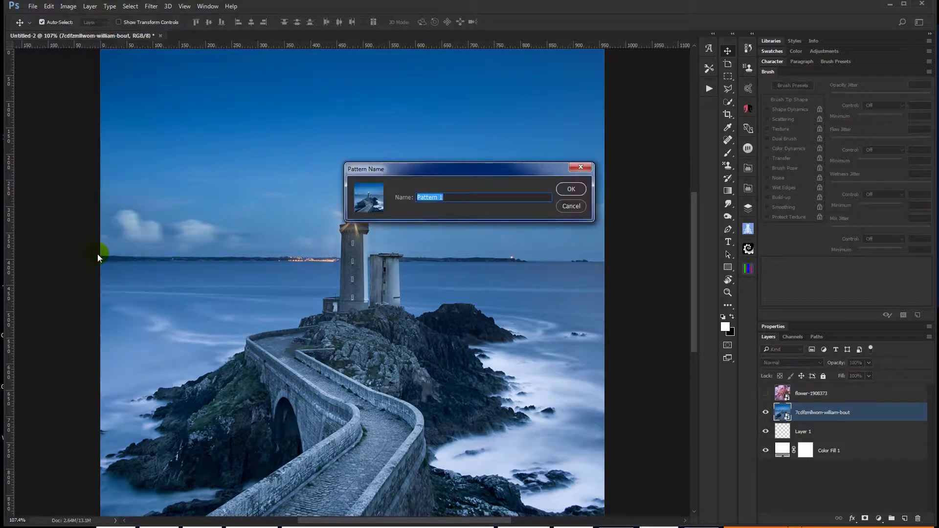
text(Lighthouse)
key(Return)
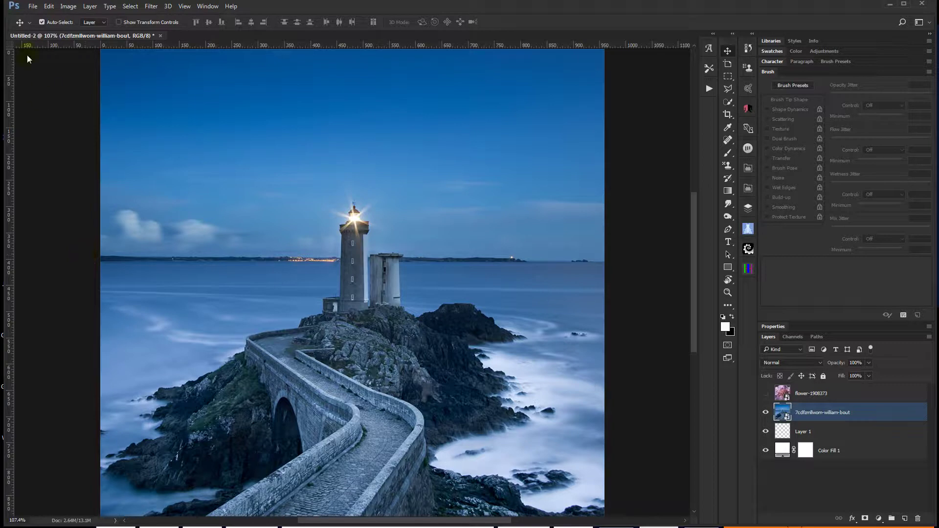
Open the Preset Manager with Preset Type set to Patterns
click(49, 6)
mouse_move(79, 302)
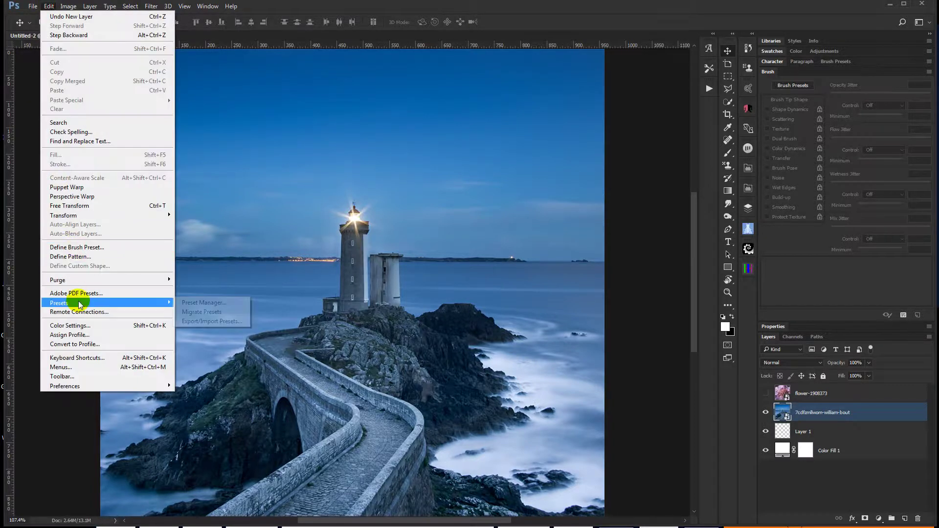
click(195, 304)
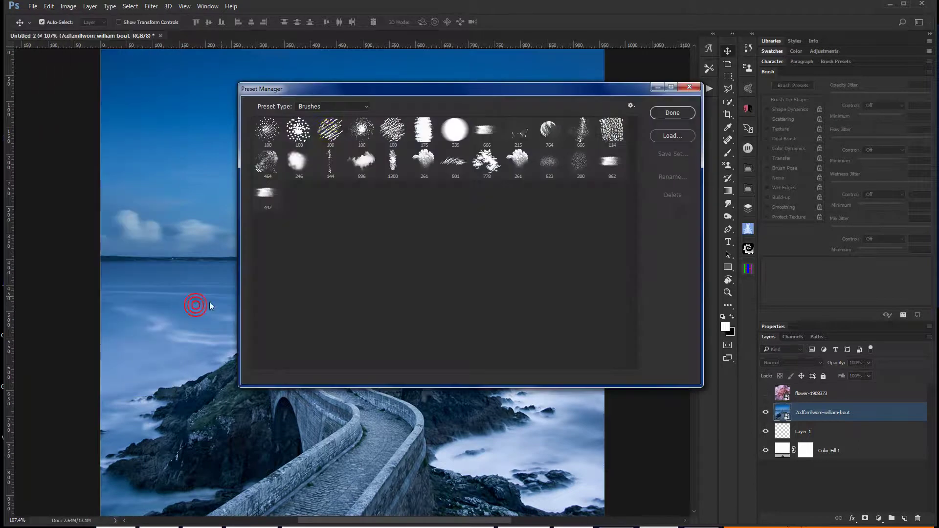
click(327, 108)
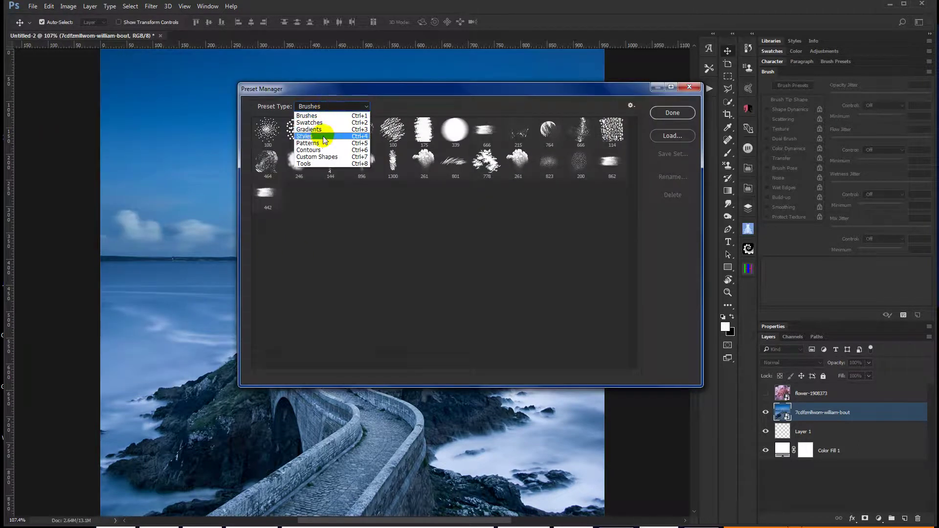
click(320, 143)
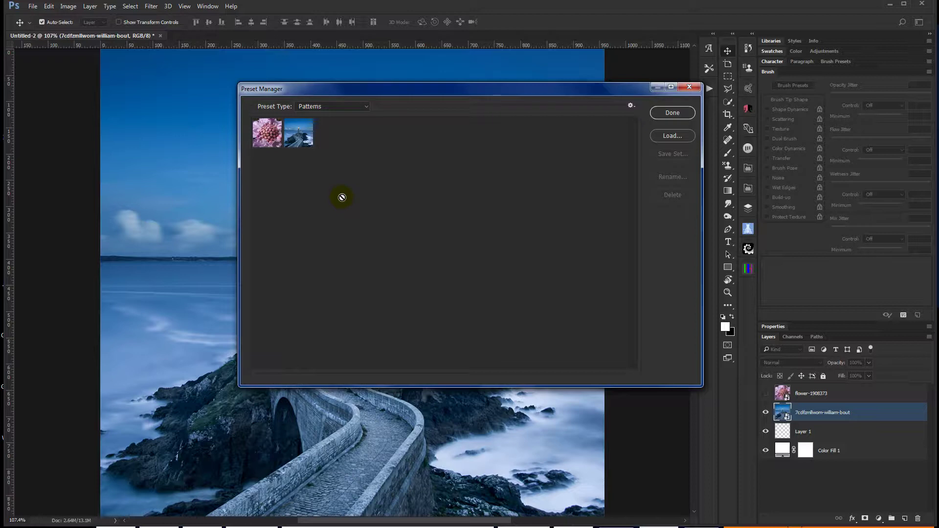
Select all pattern presets, then select the lighthouse pattern
key(ctrl+a)
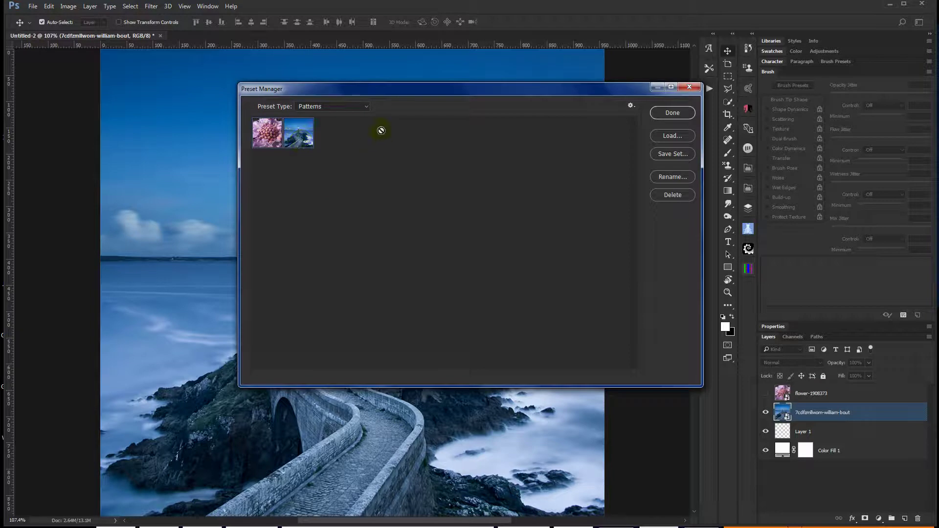
click(290, 145)
click(300, 123)
click(308, 128)
Keep Patterns as the preset type and load WatercolorPatterns.pat into the presets
click(332, 107)
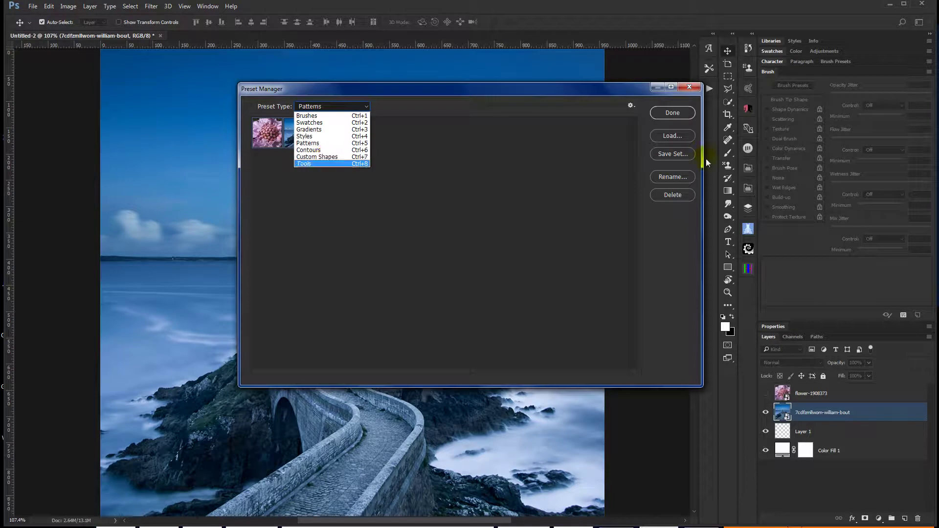
click(490, 107)
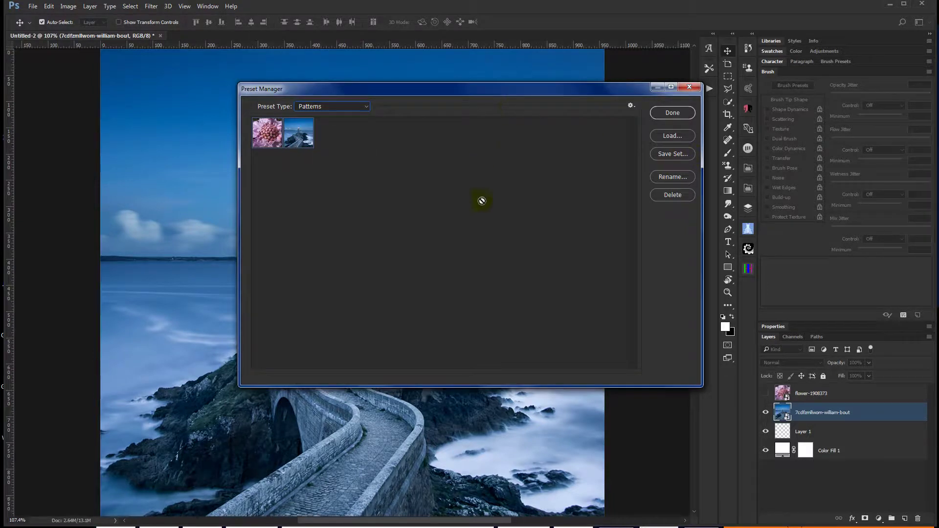
click(672, 136)
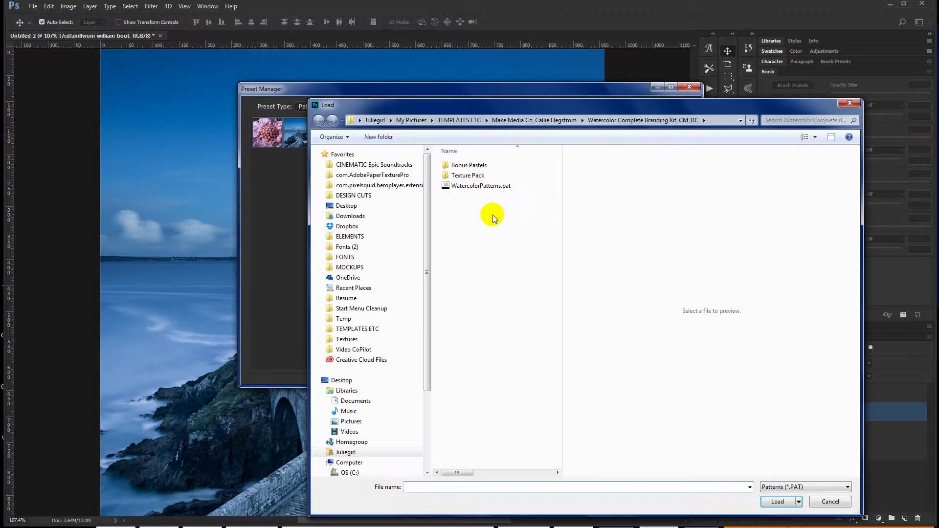
click(489, 186)
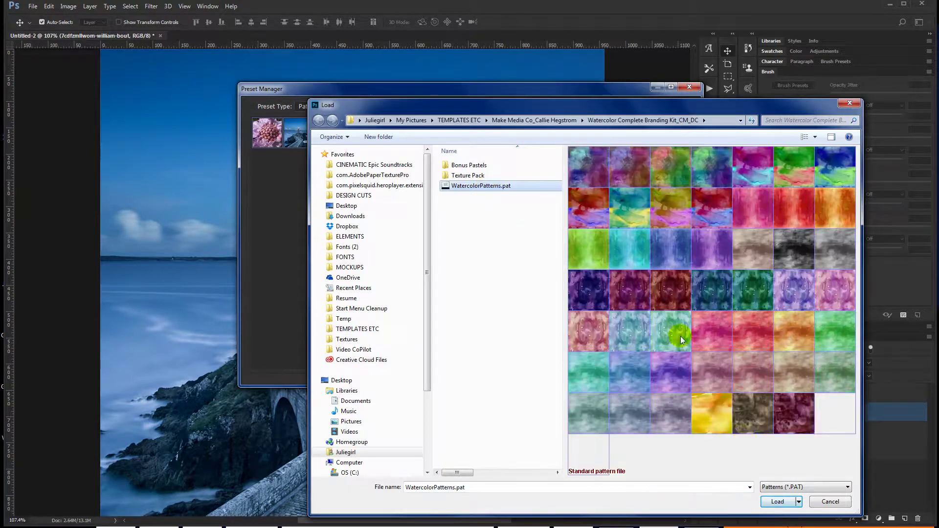
double_click(497, 189)
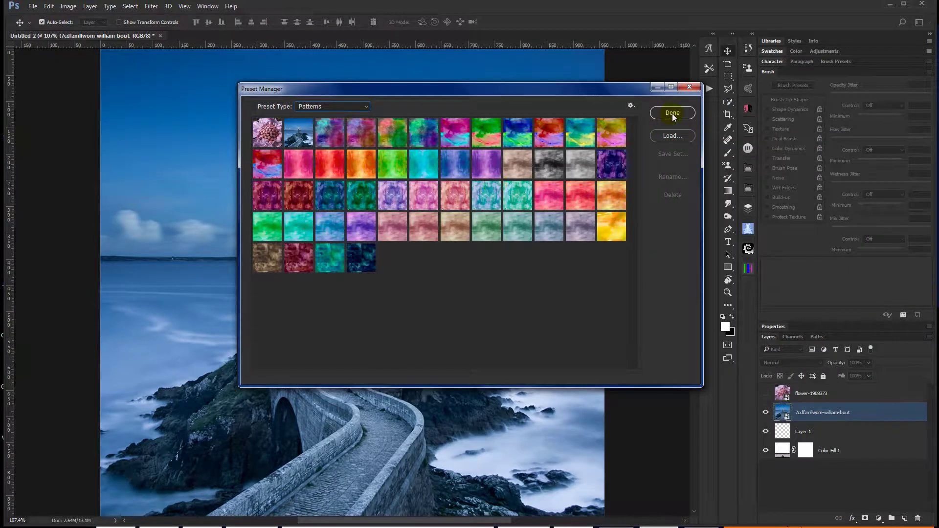
Close the Preset Manager, delete the lighthouse and flower layers, and deselect Layer 1
click(672, 114)
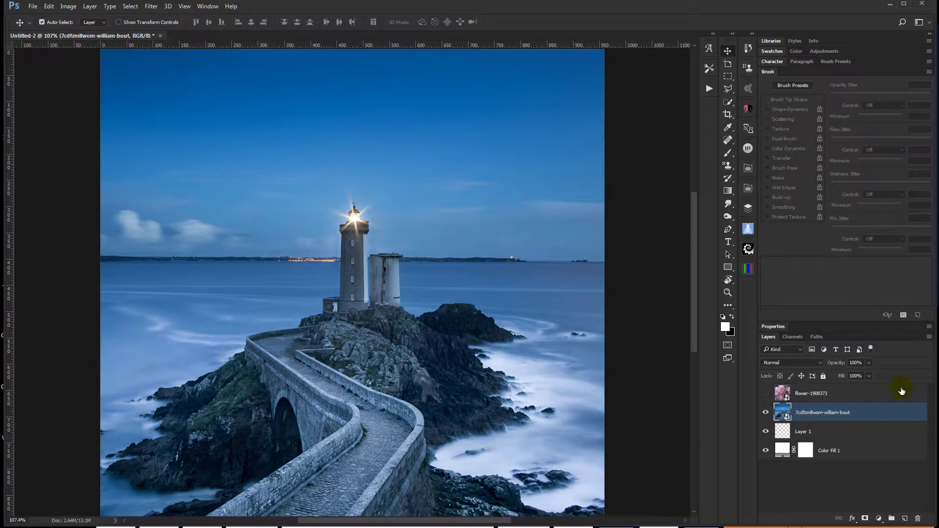
key(Delete)
click(854, 394)
key(Delete)
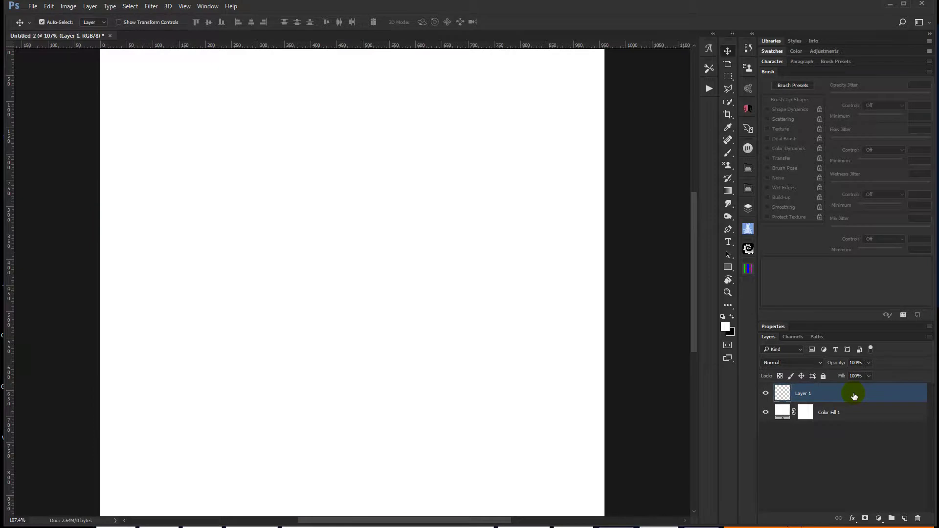
ctrl+click(854, 396)
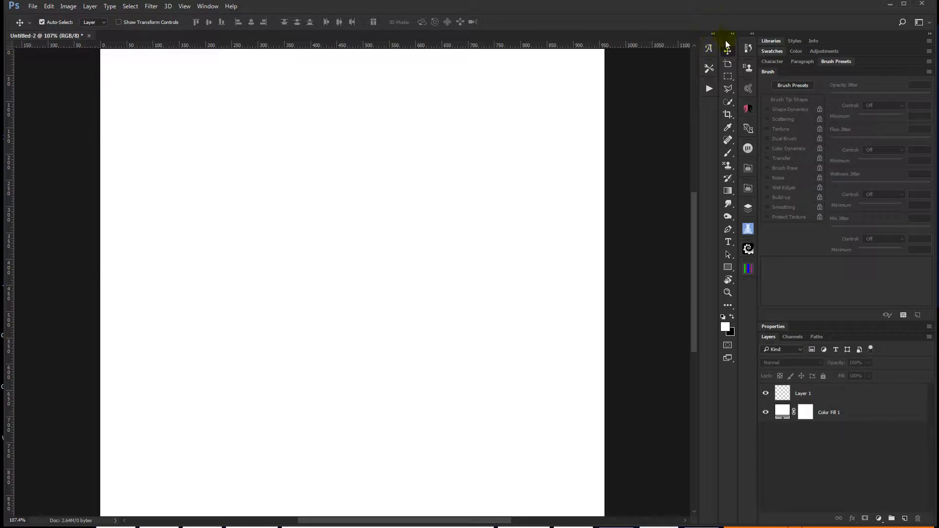
Switch the Clone Stamp flyout to the Pattern Stamp tool
drag(728, 165, 764, 165)
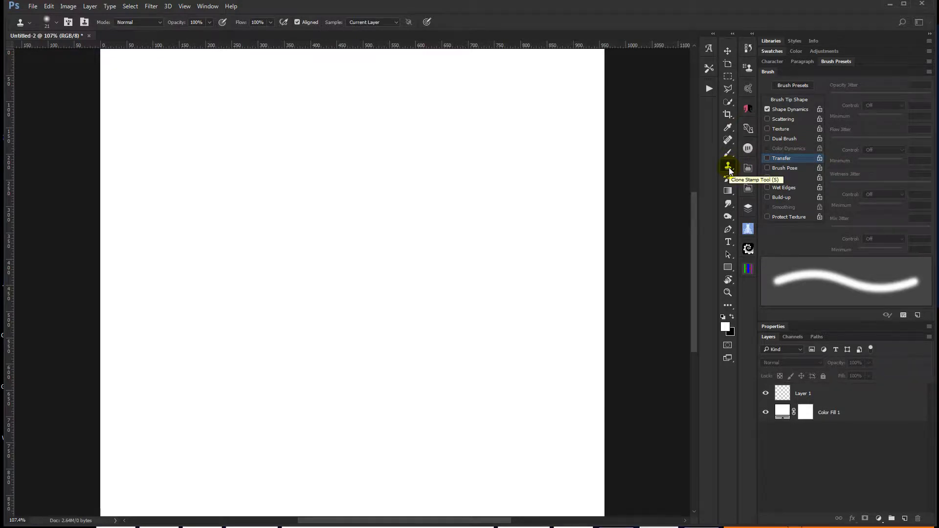
drag(729, 167, 767, 176)
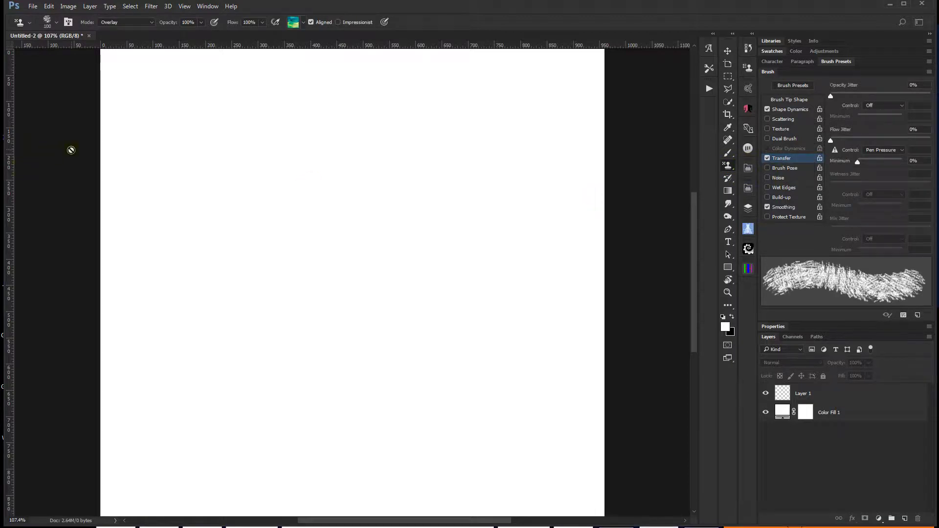
Browse the brush preset picker's tips for the Pattern Stamp, then close it
click(57, 23)
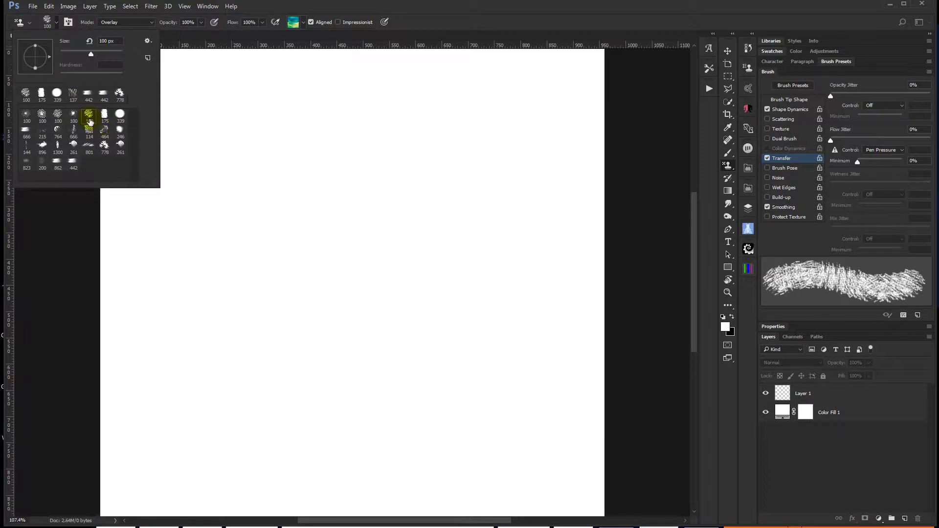
click(410, 15)
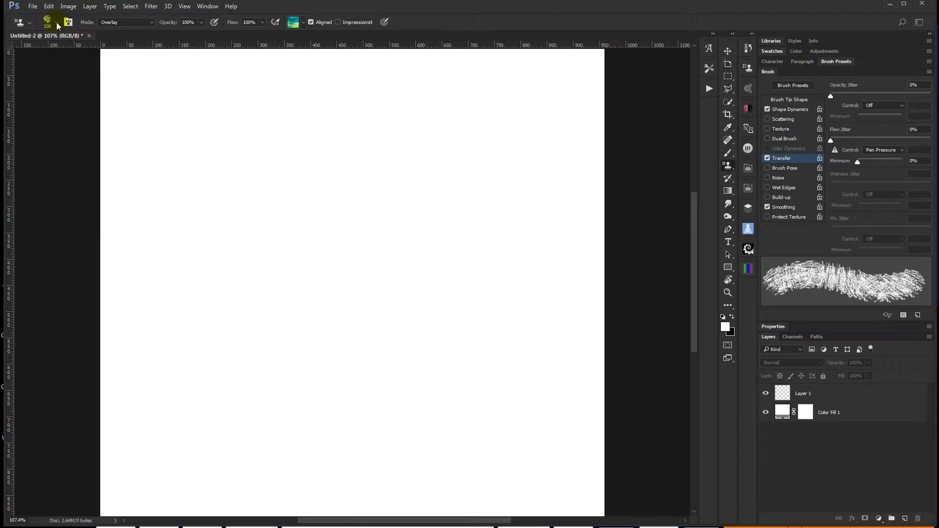
Choose the flower pattern, target Layer 1, and paint a ragged flower band across the upper canvas
click(304, 23)
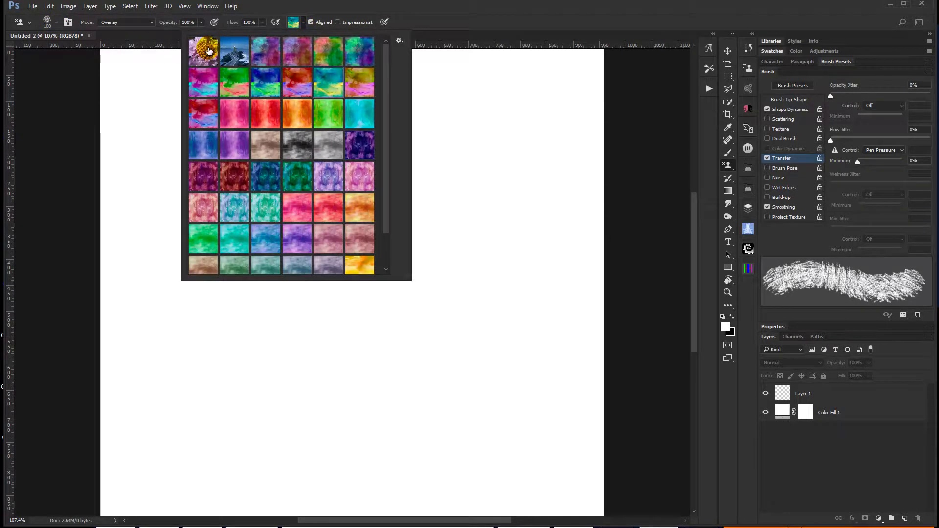
double_click(209, 51)
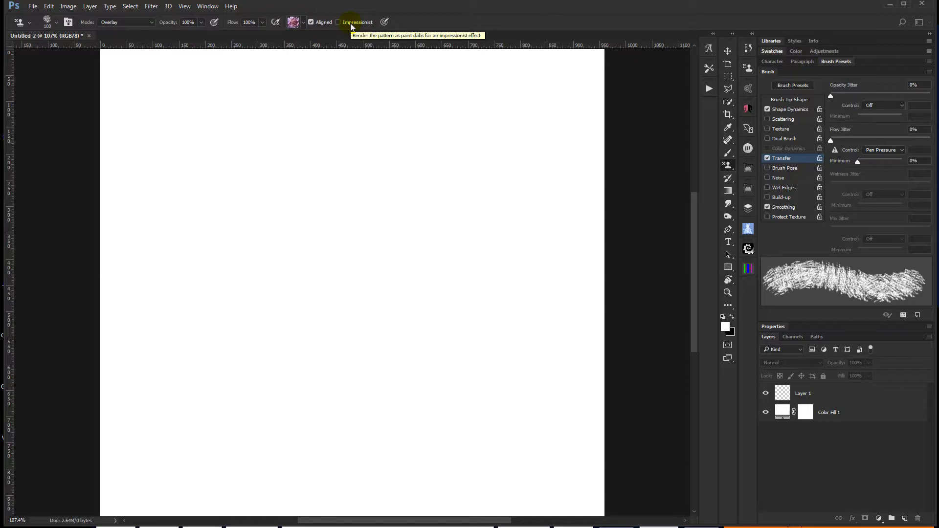
click(856, 393)
mouse_move(164, 104)
mouse_down()
mouse_move(143, 87)
mouse_move(143, 145)
mouse_move(180, 98)
mouse_move(183, 162)
mouse_move(243, 102)
mouse_move(261, 172)
mouse_move(302, 154)
mouse_move(336, 173)
mouse_move(365, 113)
mouse_move(408, 180)
mouse_move(438, 176)
mouse_move(477, 110)
mouse_move(509, 134)
mouse_move(530, 175)
mouse_move(564, 174)
mouse_move(557, 143)
mouse_move(544, 196)
mouse_move(520, 207)
mouse_move(408, 194)
mouse_move(363, 222)
mouse_move(331, 191)
mouse_move(288, 178)
mouse_move(196, 215)
mouse_move(139, 224)
mouse_move(132, 197)
mouse_move(168, 217)
mouse_move(269, 211)
mouse_move(311, 225)
mouse_move(387, 222)
mouse_move(418, 239)
mouse_move(485, 217)
mouse_move(492, 201)
mouse_move(516, 251)
mouse_move(537, 243)
mouse_move(567, 259)
mouse_move(571, 245)
mouse_move(544, 233)
mouse_move(370, 282)
mouse_move(324, 260)
mouse_move(206, 248)
mouse_move(221, 180)
mouse_move(311, 186)
mouse_move(316, 214)
mouse_move(348, 220)
mouse_move(377, 195)
mouse_move(425, 204)
mouse_move(492, 184)
mouse_move(397, 192)
mouse_move(290, 237)
mouse_move(390, 217)
mouse_move(445, 221)
mouse_move(381, 200)
mouse_move(249, 228)
mouse_move(274, 264)
mouse_move(538, 258)
mouse_up()
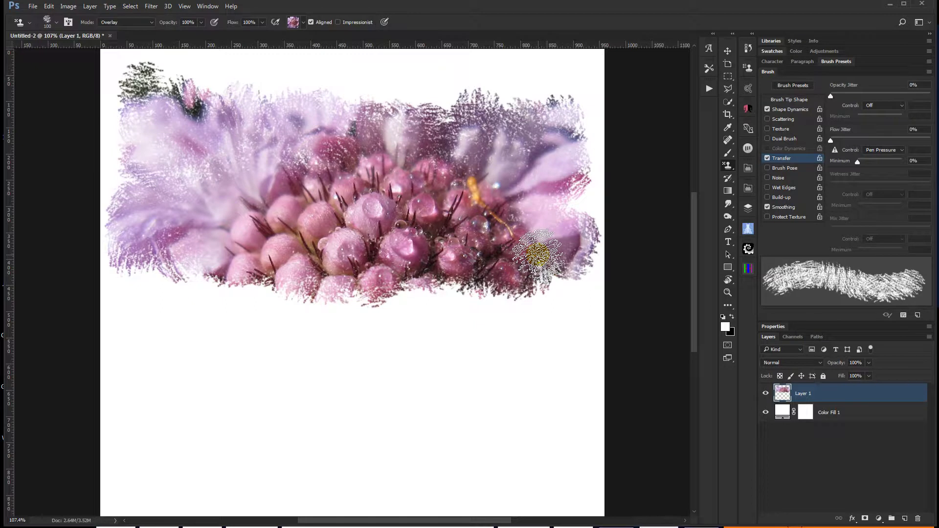
Turn on Impressionist and paint a smeary pattern band across the lower canvas
click(338, 22)
mouse_move(168, 362)
mouse_down()
mouse_move(142, 354)
mouse_move(145, 462)
mouse_move(169, 400)
mouse_move(168, 374)
mouse_move(171, 459)
mouse_move(186, 367)
mouse_move(188, 418)
mouse_move(208, 350)
mouse_move(209, 443)
mouse_move(225, 375)
mouse_move(239, 449)
mouse_move(259, 441)
mouse_move(274, 371)
mouse_move(264, 465)
mouse_move(303, 372)
mouse_move(310, 445)
mouse_move(337, 445)
mouse_move(379, 388)
mouse_move(392, 444)
mouse_move(410, 357)
mouse_move(438, 367)
mouse_move(457, 412)
mouse_move(487, 386)
mouse_move(517, 390)
mouse_move(542, 353)
mouse_move(560, 375)
mouse_move(562, 428)
mouse_move(527, 466)
mouse_move(511, 422)
mouse_move(478, 443)
mouse_move(480, 424)
mouse_move(414, 454)
mouse_move(152, 464)
mouse_move(512, 465)
mouse_up()
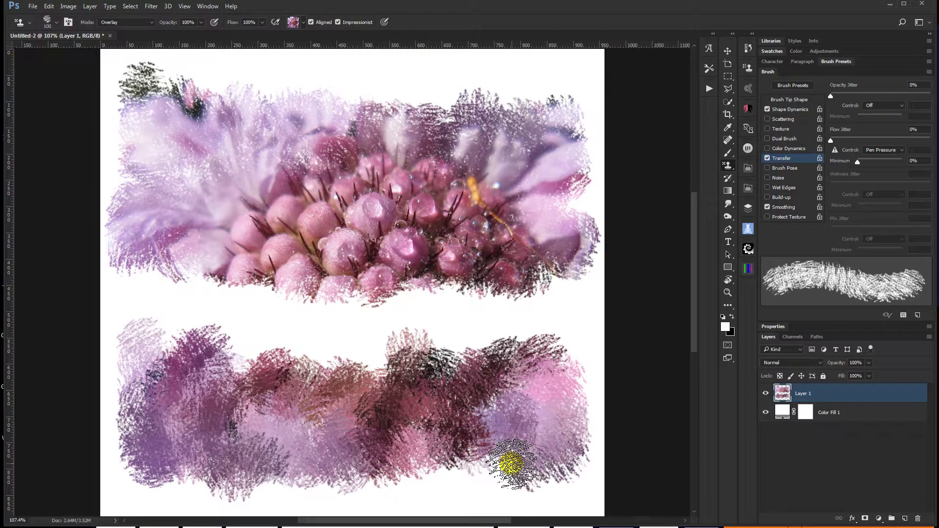
Hide Layer 1, add empty Layer 2, and pick a new brush tip plus the blue landscape pattern
click(765, 394)
click(905, 519)
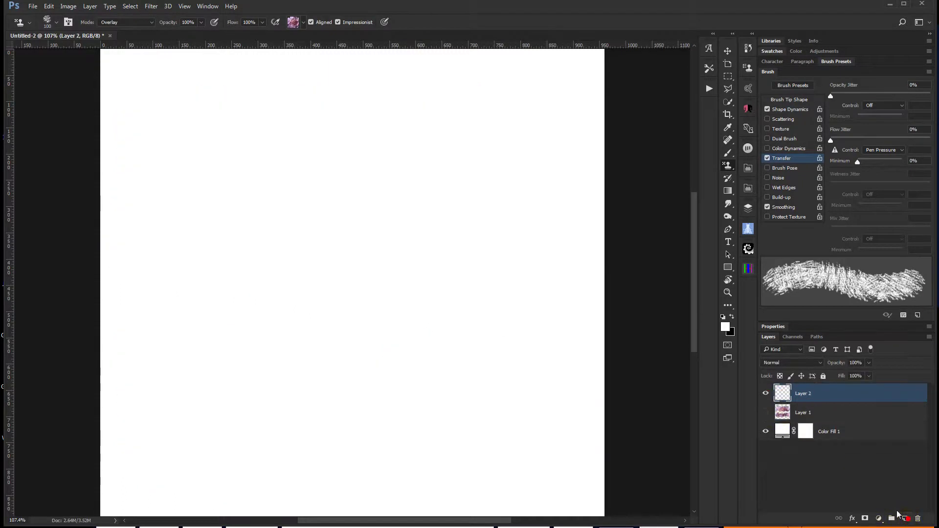
click(56, 22)
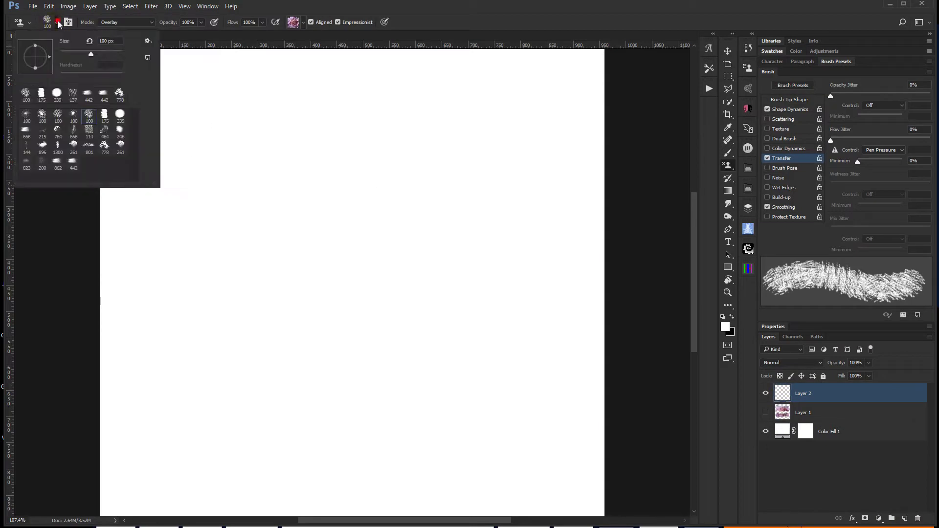
double_click(57, 146)
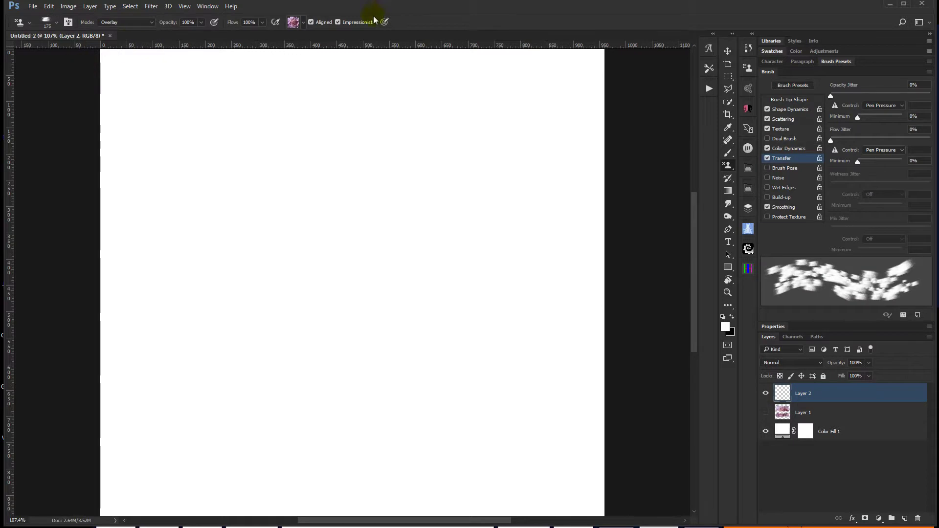
click(295, 24)
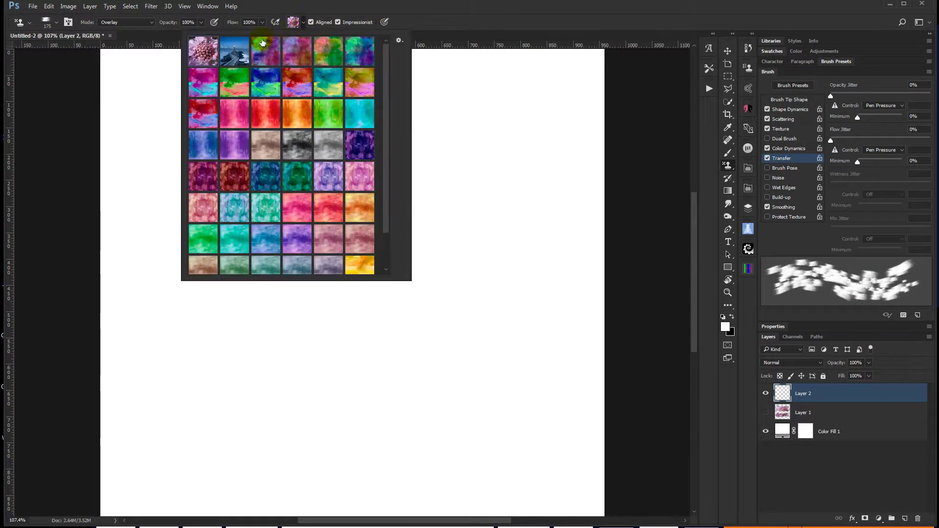
double_click(239, 57)
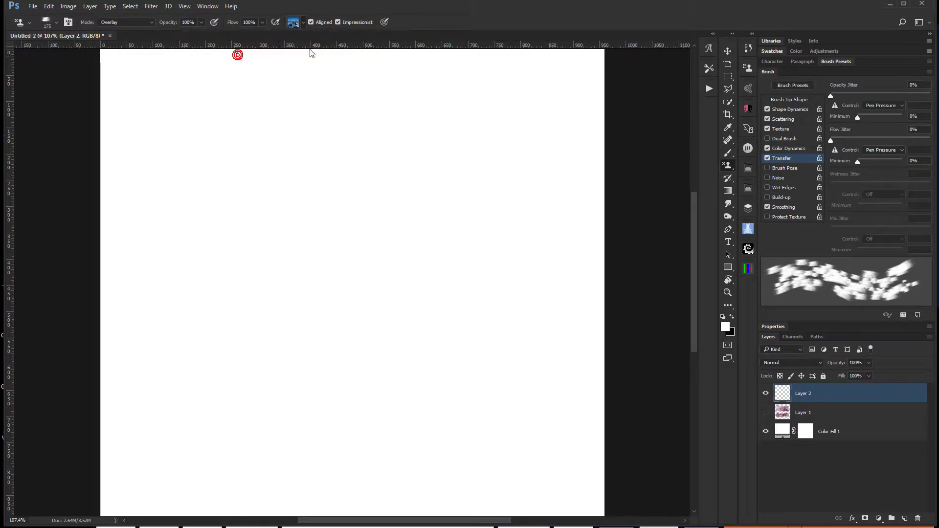
Paint the lighthouse pattern on Layer 2 with Impressionist off, then add impressionist patches lower down
click(338, 22)
mouse_move(141, 168)
mouse_down()
mouse_move(154, 91)
mouse_move(172, 125)
mouse_move(248, 130)
mouse_move(303, 171)
mouse_up()
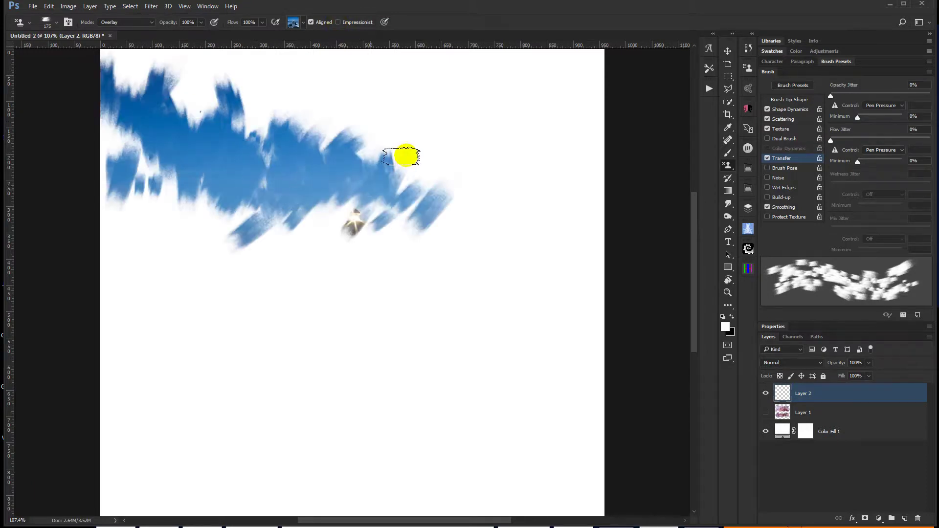
mouse_move(401, 197)
mouse_down()
mouse_move(488, 160)
mouse_move(514, 192)
mouse_move(499, 174)
mouse_move(420, 189)
mouse_move(351, 214)
mouse_move(299, 256)
mouse_move(262, 247)
mouse_move(221, 267)
mouse_move(270, 278)
mouse_move(375, 267)
mouse_move(391, 247)
mouse_move(417, 269)
mouse_move(523, 237)
mouse_move(525, 260)
mouse_move(414, 296)
mouse_move(347, 250)
mouse_move(319, 213)
mouse_move(298, 224)
mouse_move(314, 237)
mouse_move(391, 210)
mouse_move(388, 233)
mouse_move(373, 195)
mouse_up()
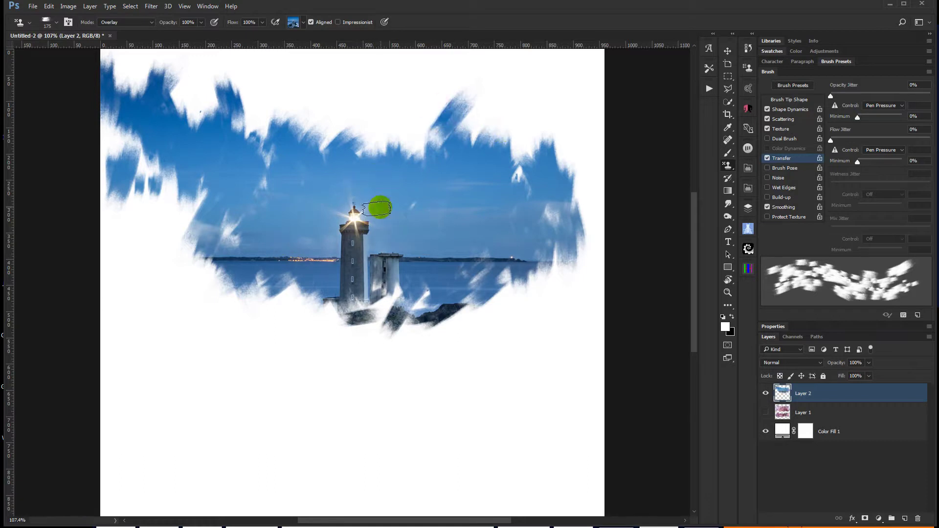
click(350, 24)
mouse_move(136, 367)
mouse_down()
mouse_move(187, 424)
mouse_move(221, 402)
mouse_move(250, 358)
mouse_move(353, 401)
mouse_move(481, 361)
mouse_move(507, 367)
mouse_move(533, 345)
mouse_move(550, 359)
mouse_move(546, 380)
mouse_move(466, 400)
mouse_move(389, 441)
mouse_move(313, 420)
mouse_move(276, 440)
mouse_move(242, 434)
mouse_move(162, 454)
mouse_move(404, 446)
mouse_move(524, 426)
mouse_up()
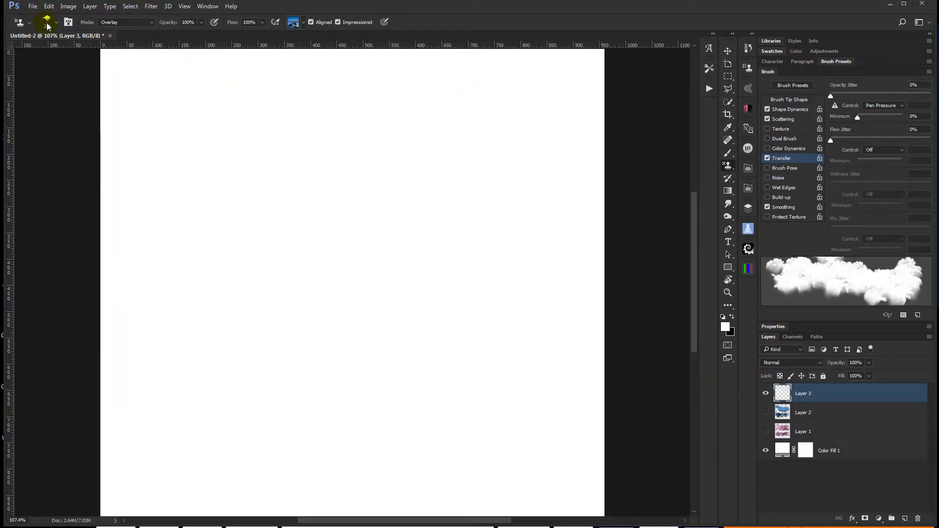
Paint a teal watercolour wash across the top, then impressionist green cloud shapes across the lower canvas
click(303, 22)
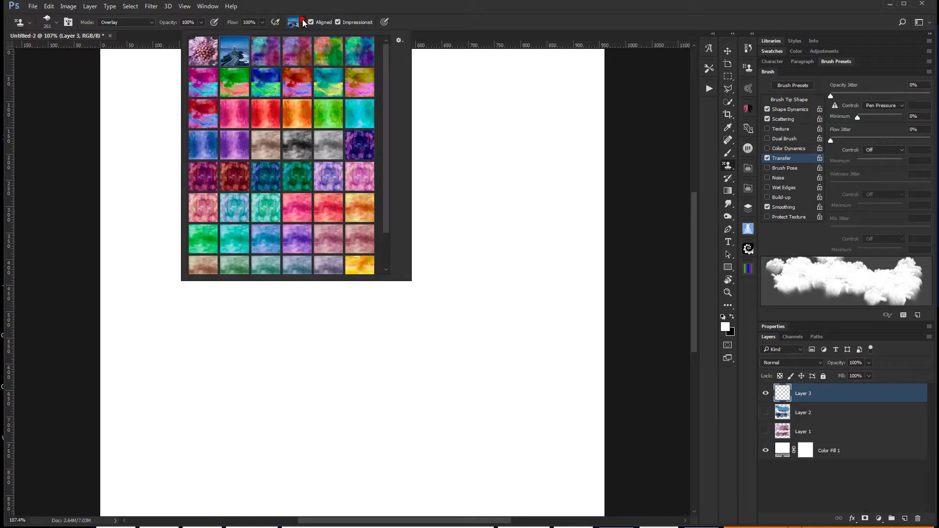
click(327, 85)
double_click(328, 86)
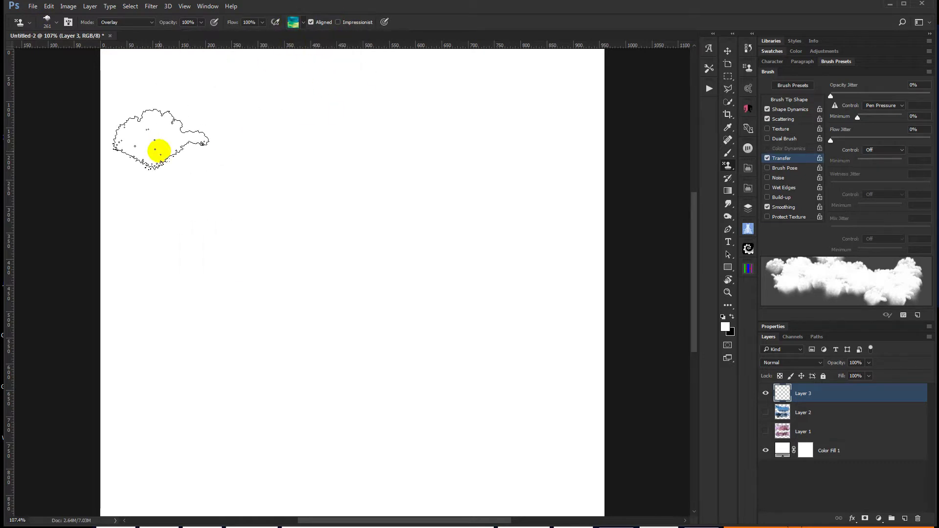
mouse_move(169, 110)
mouse_down()
mouse_move(196, 155)
mouse_move(253, 121)
mouse_move(292, 117)
mouse_move(414, 185)
mouse_move(487, 190)
mouse_move(519, 202)
mouse_move(520, 219)
mouse_move(333, 200)
mouse_move(220, 206)
mouse_move(179, 218)
mouse_move(267, 190)
mouse_move(413, 65)
mouse_up()
click(352, 23)
mouse_move(159, 372)
mouse_down()
mouse_move(151, 403)
mouse_move(228, 381)
mouse_move(411, 367)
mouse_move(499, 386)
mouse_move(449, 420)
mouse_move(252, 403)
mouse_move(153, 430)
mouse_move(476, 436)
mouse_up()
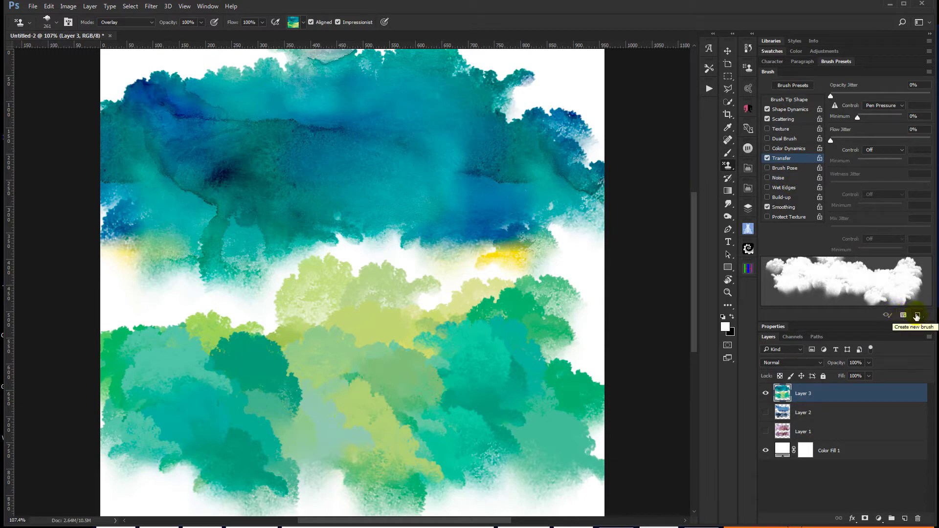
Switch the Pattern Stamp's Mode dropdown from Overlay to Normal in the options bar
click(132, 24)
click(130, 35)
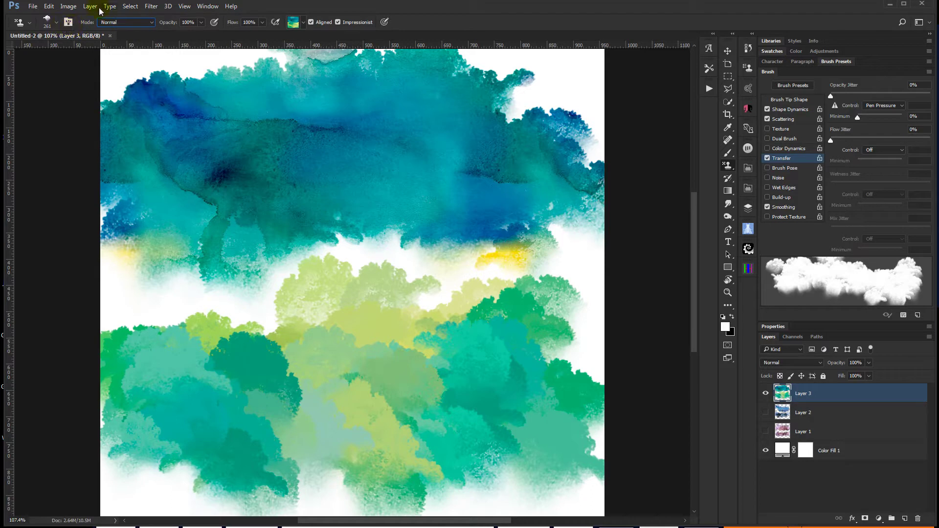
click(30, 24)
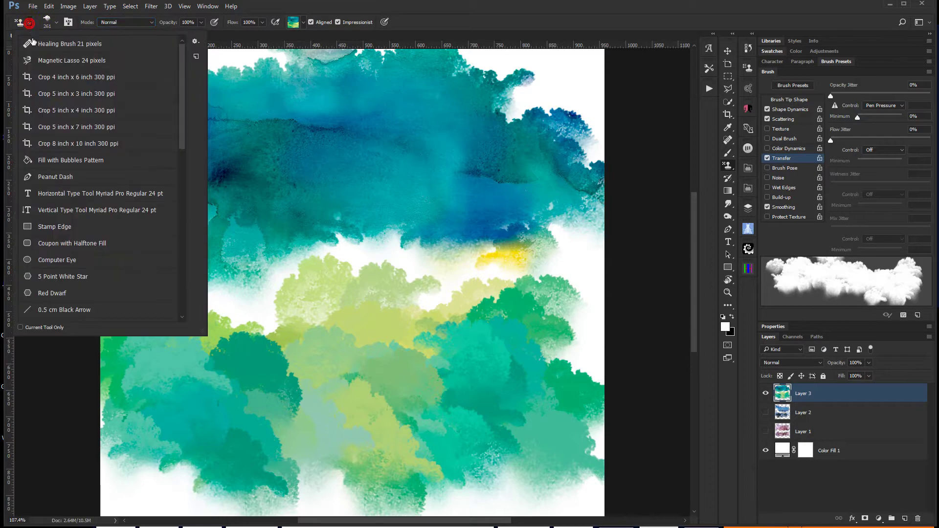
click(195, 42)
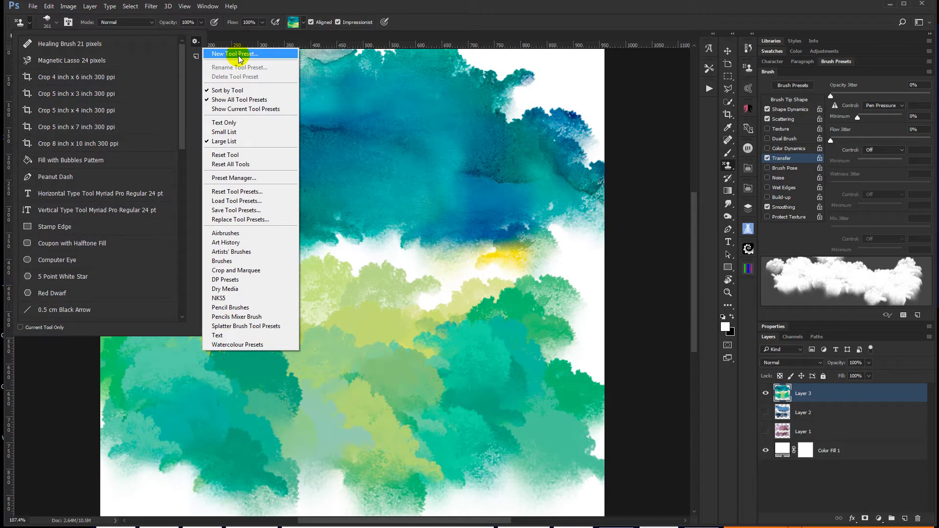
click(474, 20)
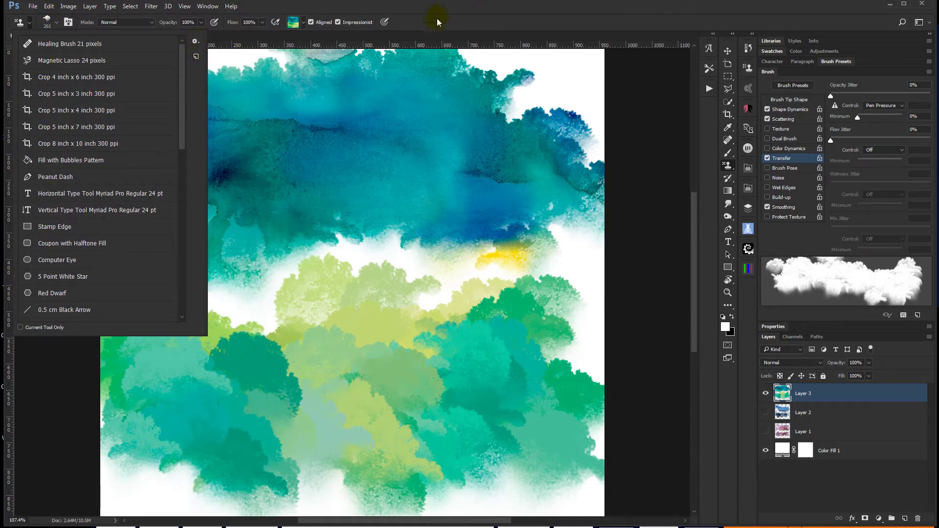
click(439, 20)
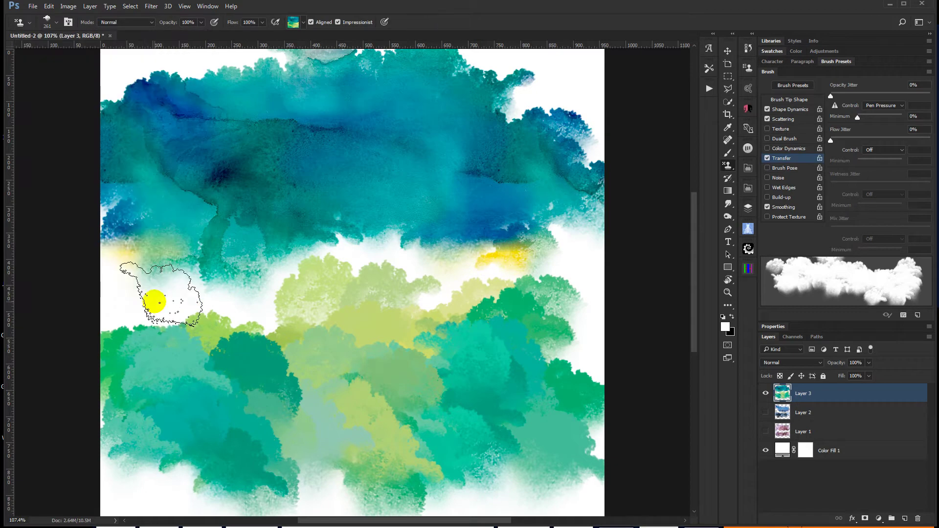
Open the Brush panel and view the 261 px cloud brush's Scattering, then Brush Tip Shape settings
click(293, 23)
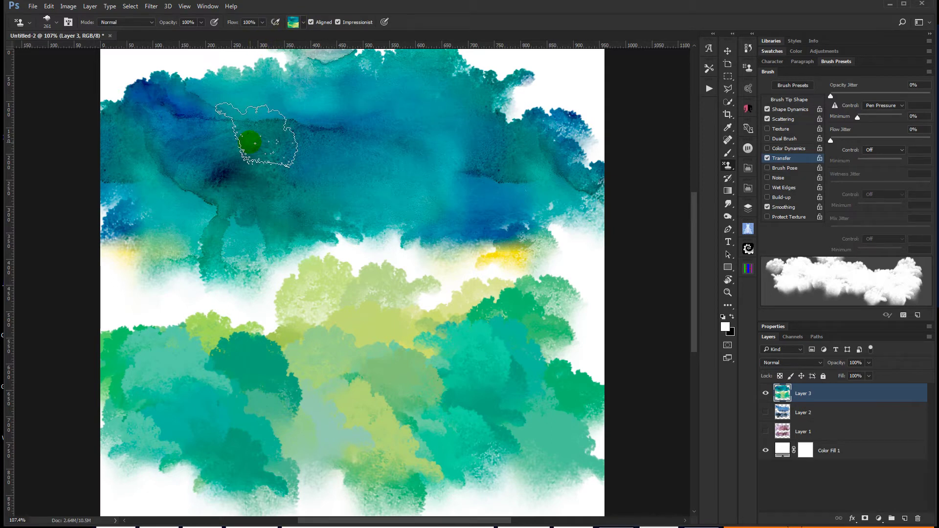
click(883, 215)
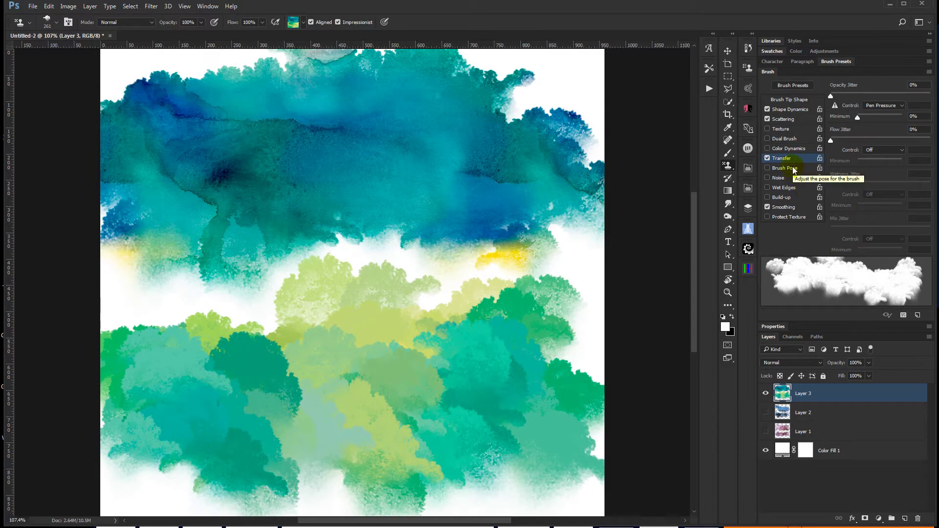
click(793, 119)
click(796, 109)
click(795, 99)
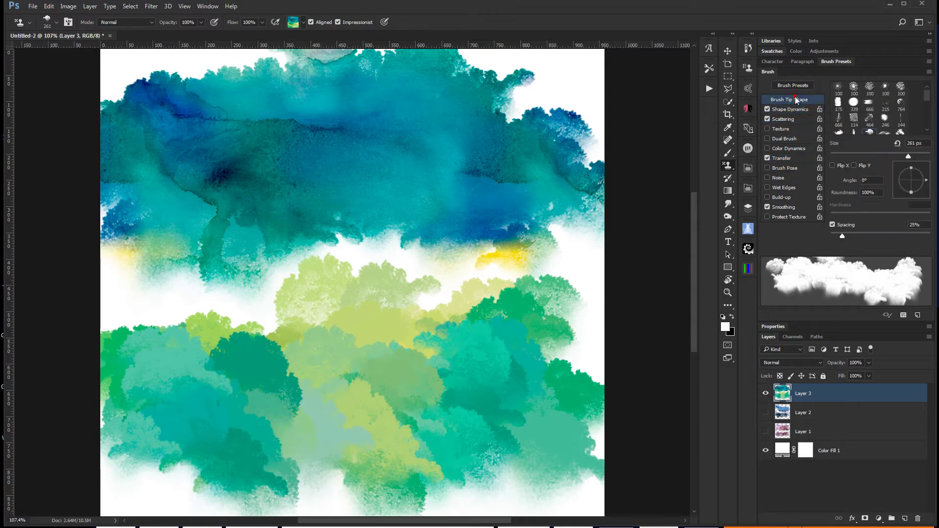
Check the brush's Scattering settings and try a test stroke on Layer 4, then undo it
click(787, 120)
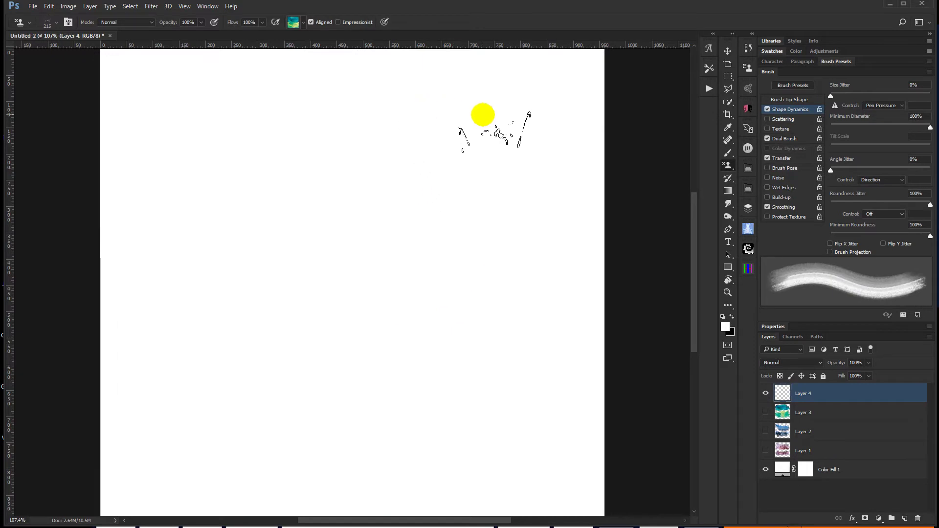
click(482, 117)
mouse_move(482, 116)
mouse_down()
mouse_move(298, 156)
mouse_move(178, 142)
mouse_move(164, 155)
mouse_up()
key(ctrl+z)
Choose the red watercolour pattern and paint a crimson band across the top of the canvas
click(304, 23)
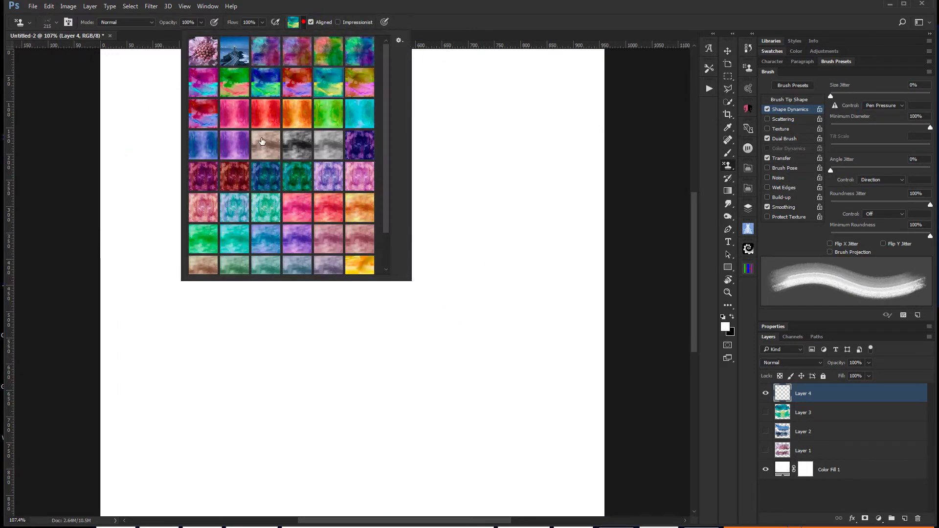
click(203, 145)
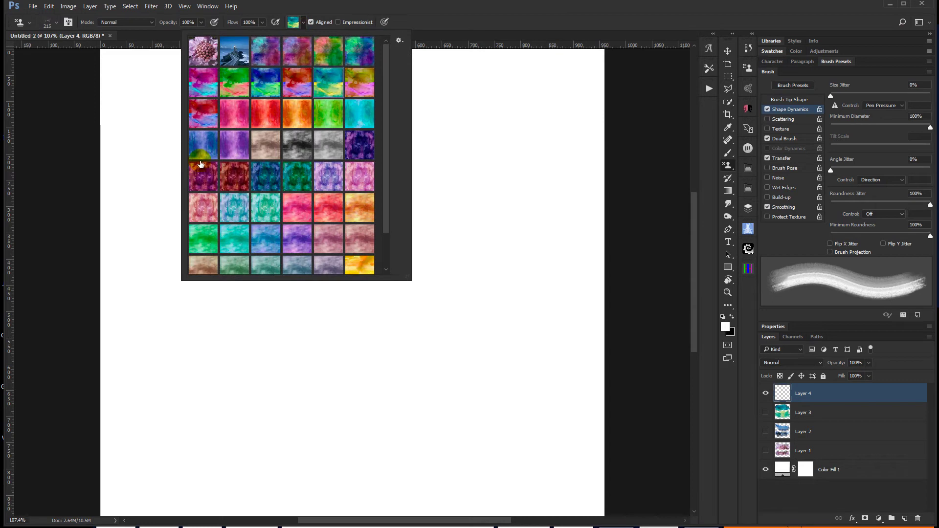
click(209, 117)
key(Return)
mouse_move(211, 116)
mouse_down()
mouse_move(260, 130)
mouse_move(386, 137)
mouse_move(506, 113)
mouse_move(538, 230)
mouse_move(233, 215)
mouse_move(142, 230)
mouse_move(112, 200)
mouse_up()
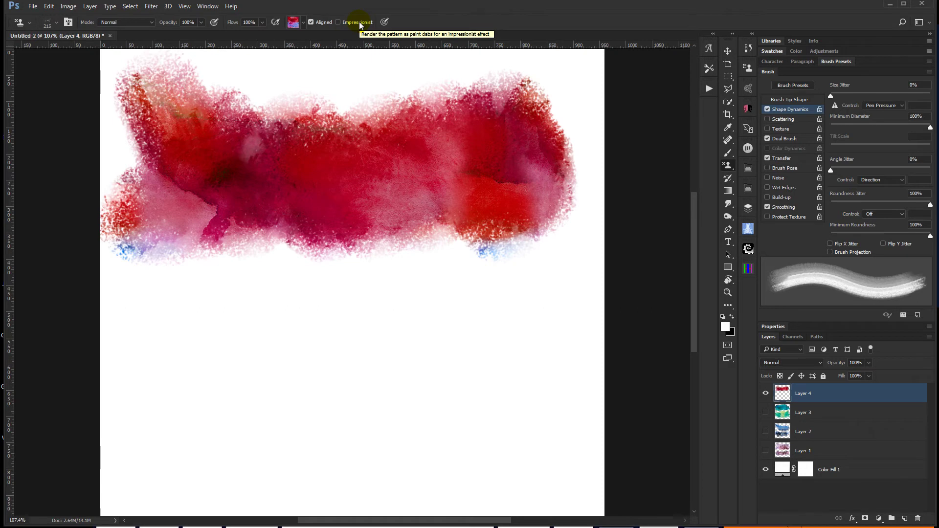
With Impressionist on, paint a purple-blue patch on the lower canvas and another stroke near the right edge
click(363, 25)
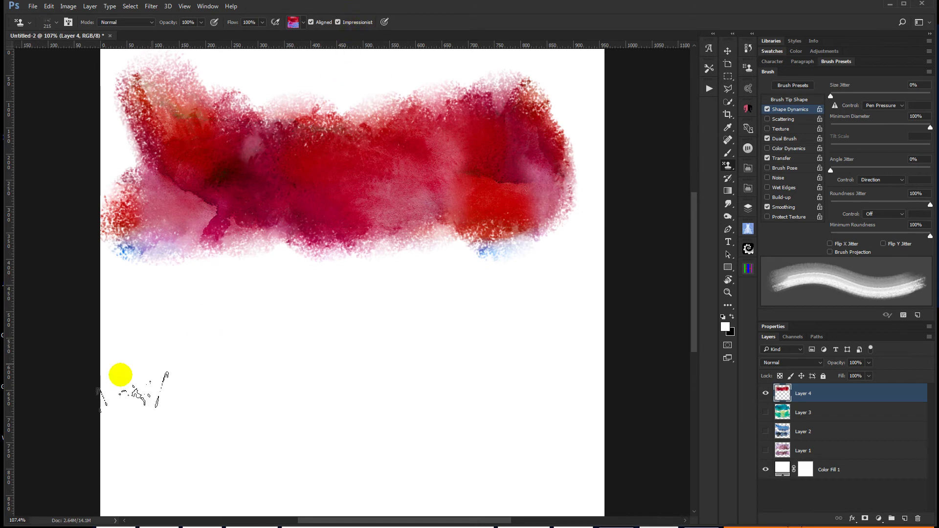
mouse_move(157, 315)
mouse_down()
mouse_move(199, 389)
mouse_move(226, 336)
mouse_move(267, 326)
mouse_move(286, 406)
mouse_move(323, 368)
mouse_move(355, 404)
mouse_move(454, 318)
mouse_move(508, 312)
mouse_move(531, 342)
mouse_move(533, 386)
mouse_move(515, 399)
mouse_move(436, 409)
mouse_move(368, 434)
mouse_move(297, 390)
mouse_move(233, 425)
mouse_move(192, 428)
mouse_up()
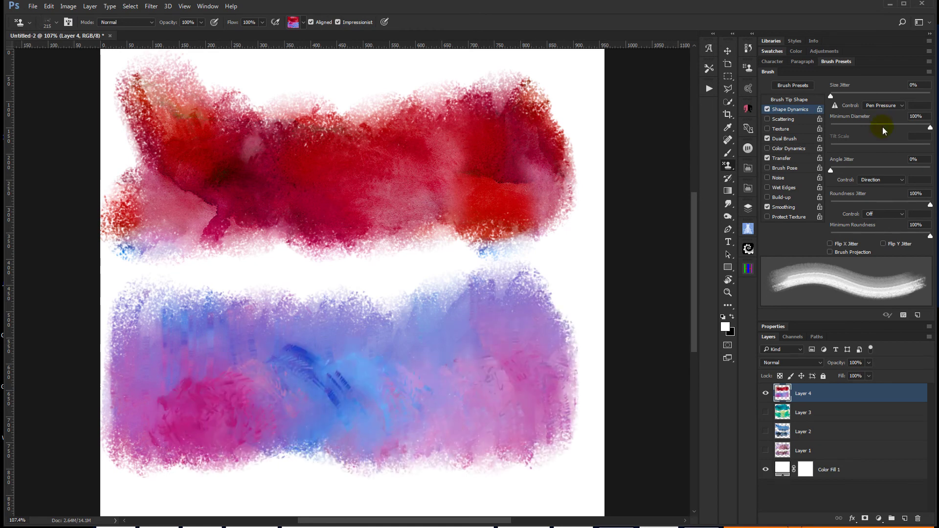
drag(568, 254, 580, 271)
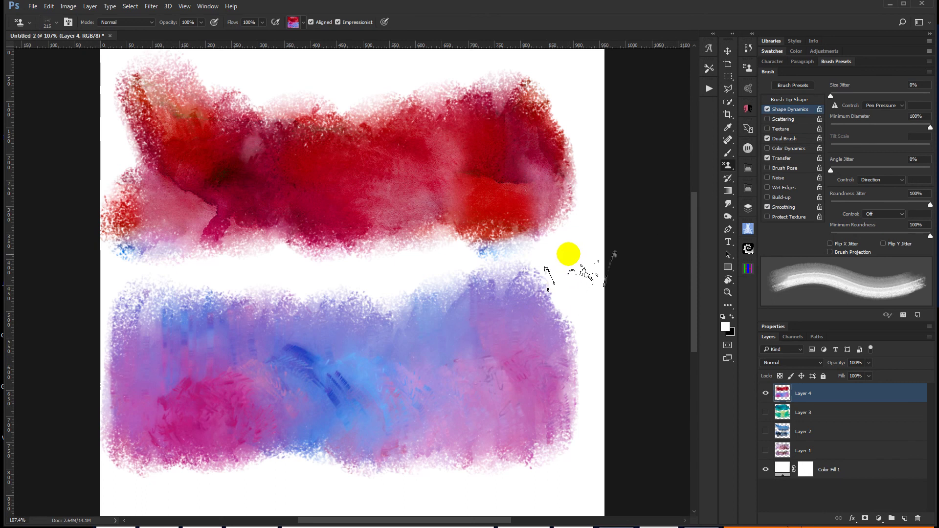